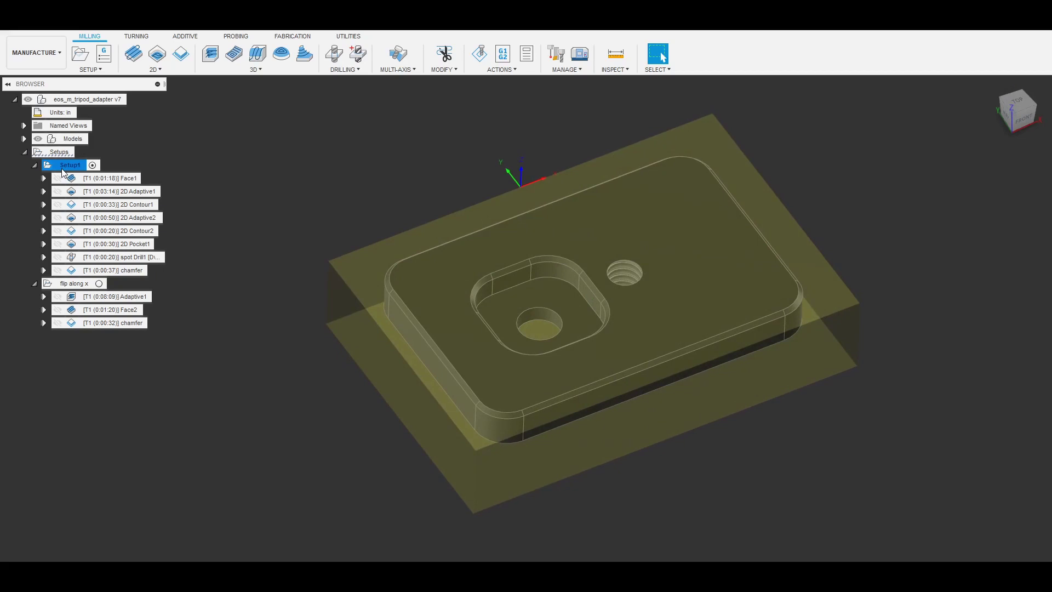
- Show the Face1 facing toolpath, then the 2D Adaptive1 roughing toolpath
{"action": "left_click", "coordinate": [99, 183]}
{"action": "left_click", "coordinate": [100, 183]}
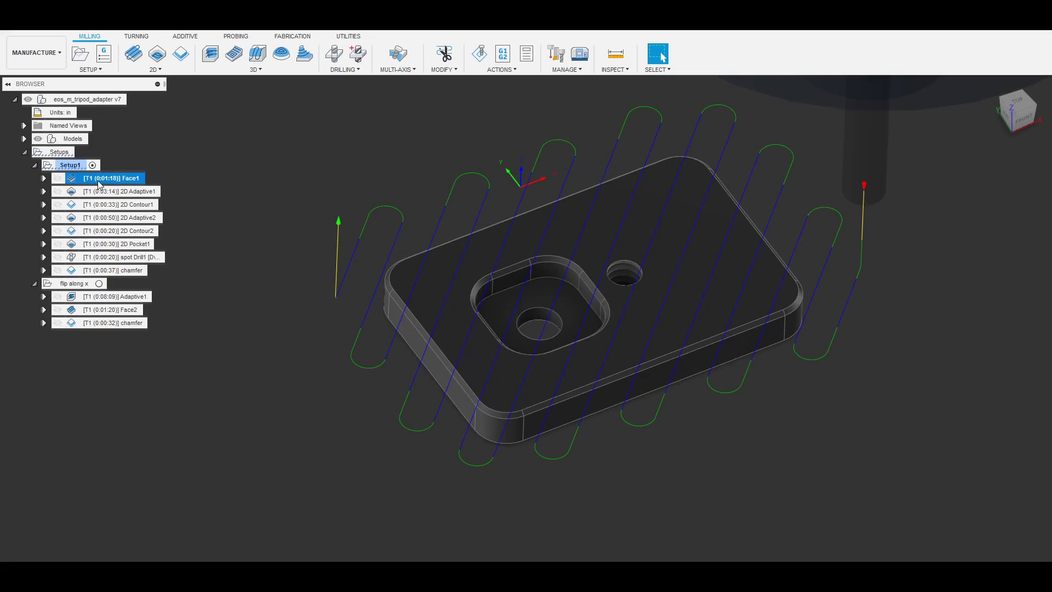
{"action": "left_click", "coordinate": [101, 196]}
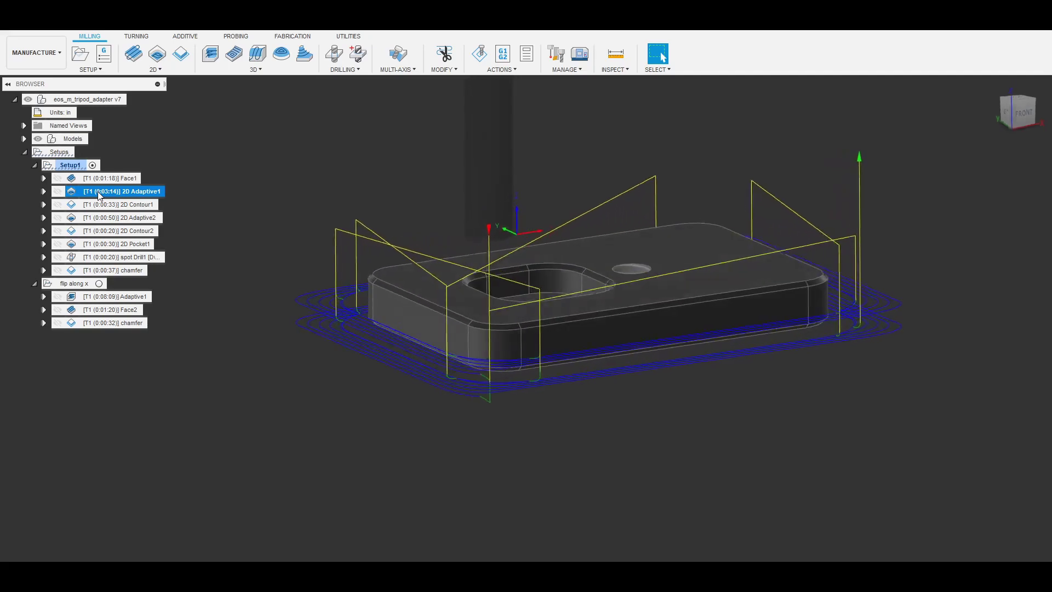
- Edit 2D Adaptive1 and review its Heights and Passes settings
{"action": "right_click", "coordinate": [99, 195]}
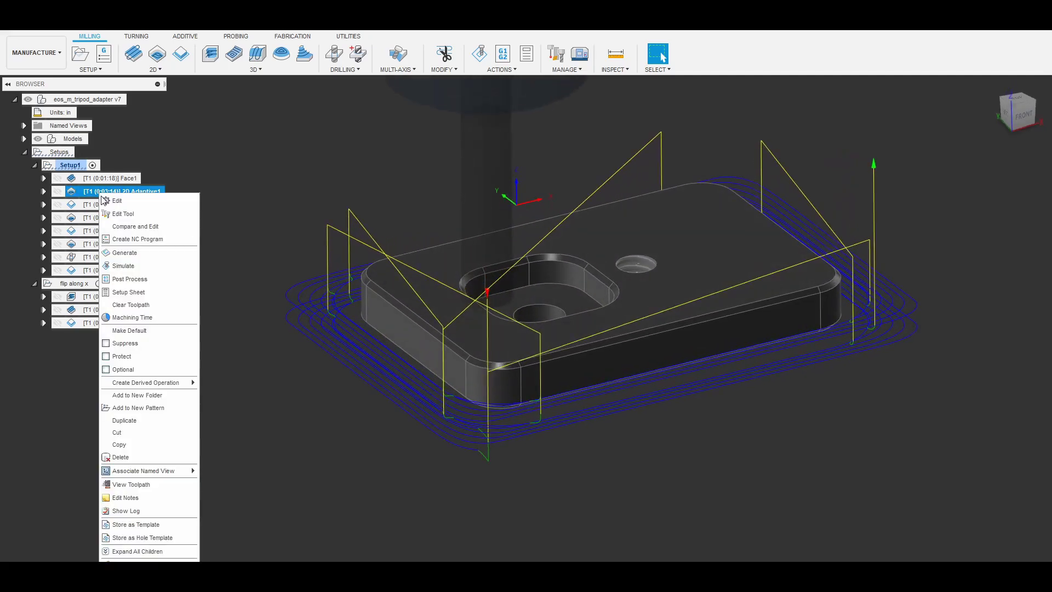
{"action": "left_click", "coordinate": [119, 202]}
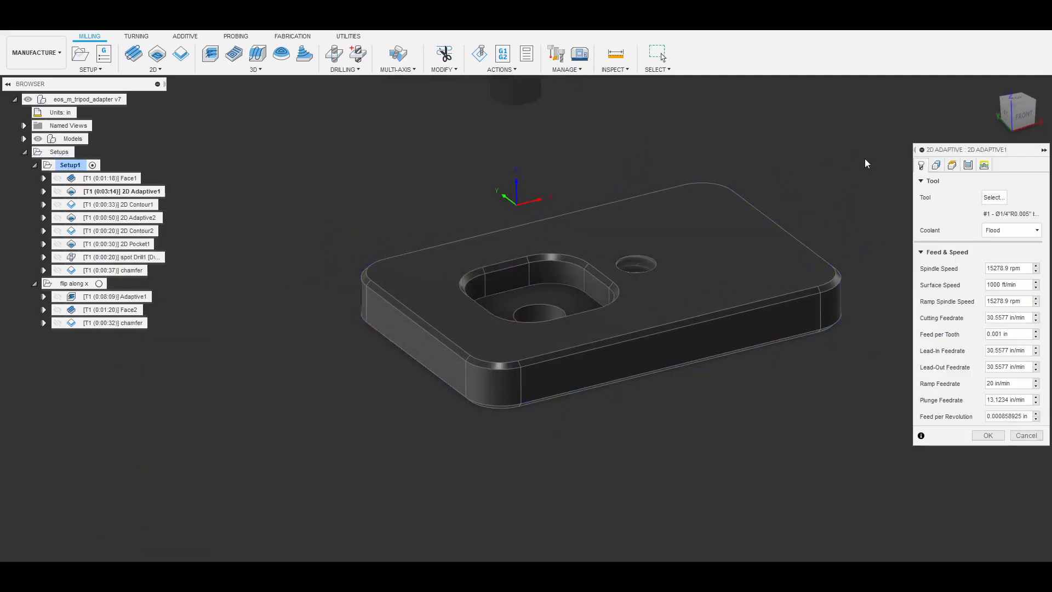
{"action": "left_click", "coordinate": [952, 167]}
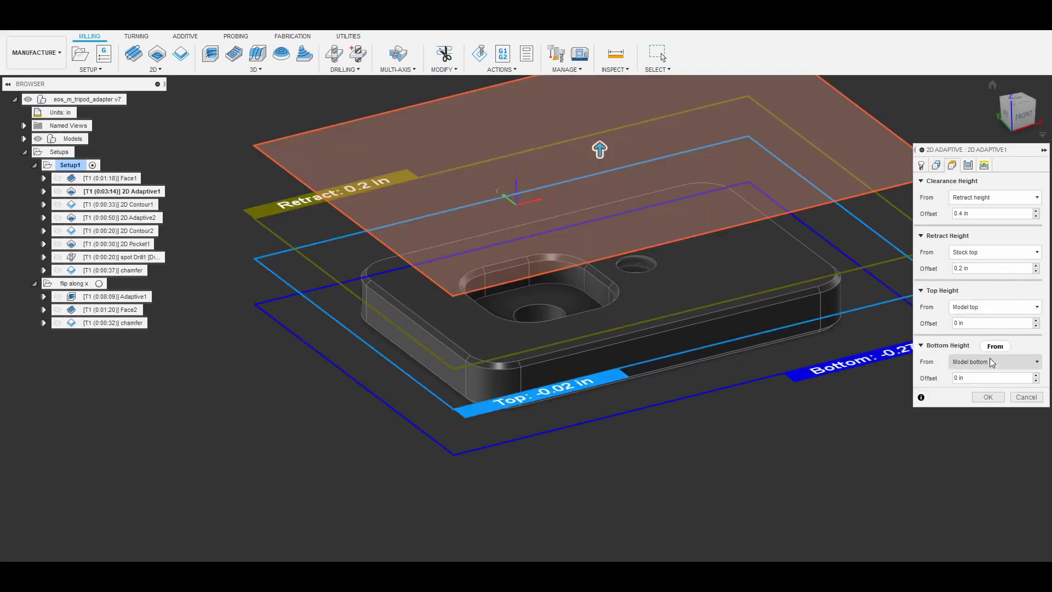
{"action": "left_click", "coordinate": [969, 165]}
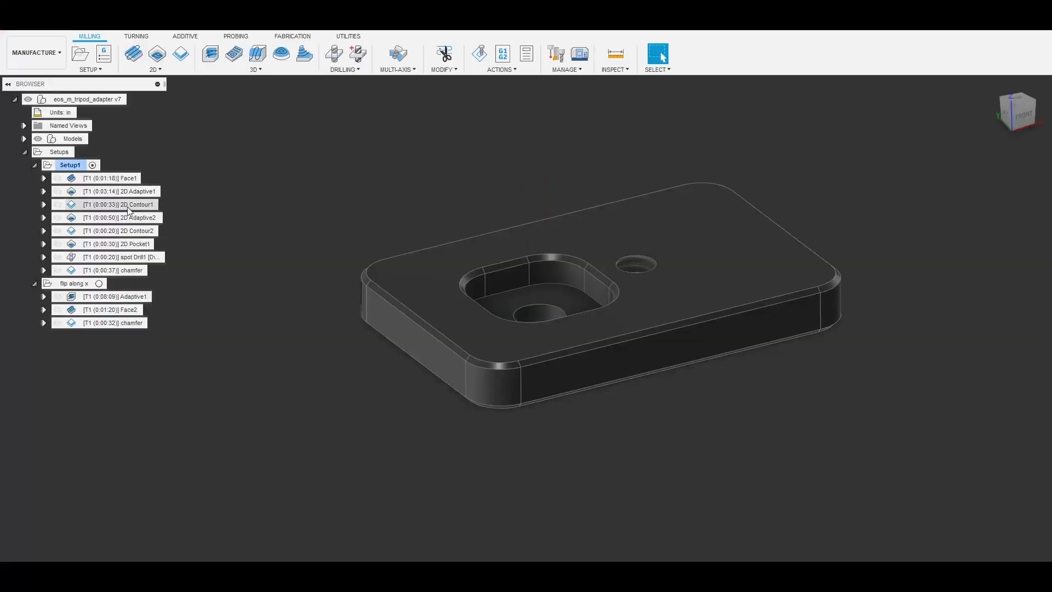
- Show the 2D Contour1 toolpath and review its finishing pass settings
{"action": "left_click", "coordinate": [128, 205]}
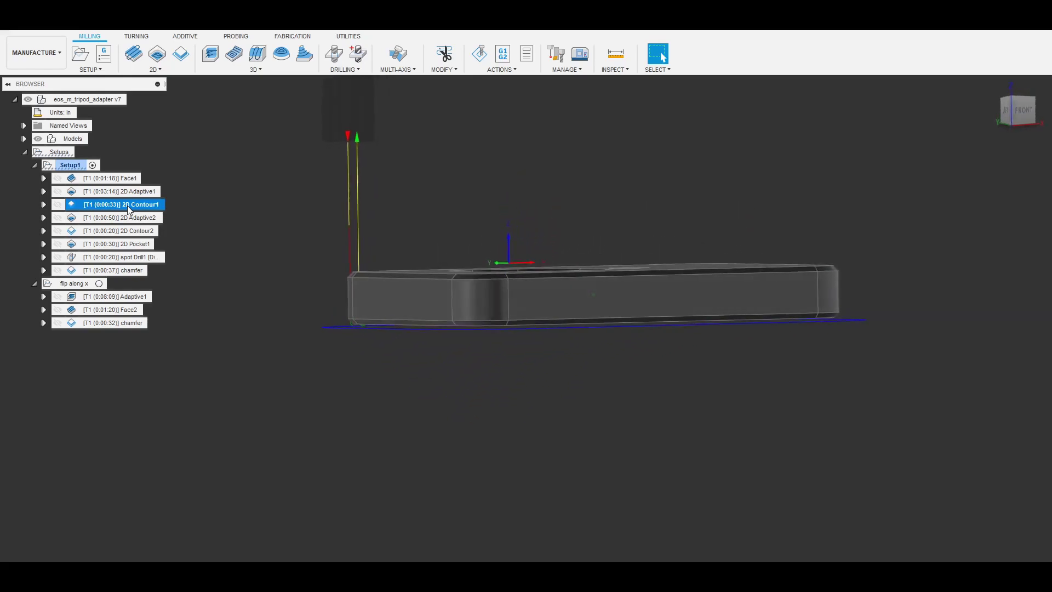
{"action": "right_click", "coordinate": [129, 210]}
{"action": "left_click", "coordinate": [157, 218]}
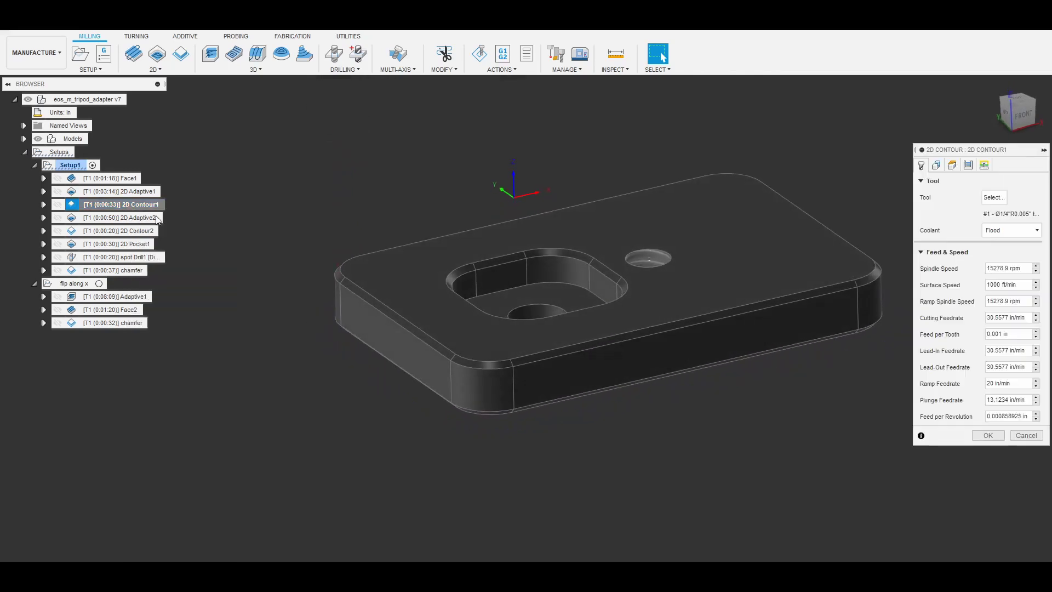
{"action": "left_click", "coordinate": [967, 165]}
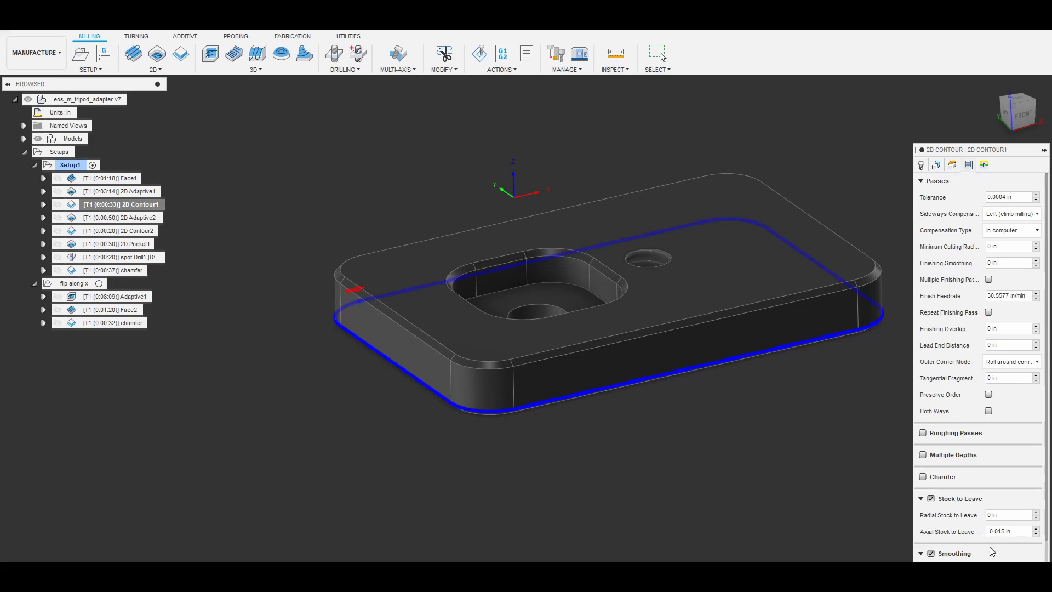
- Close the Contour1 settings and show 2D Adaptive2's pocket toolpath in a closer top view
{"action": "key", "text": "Escape"}
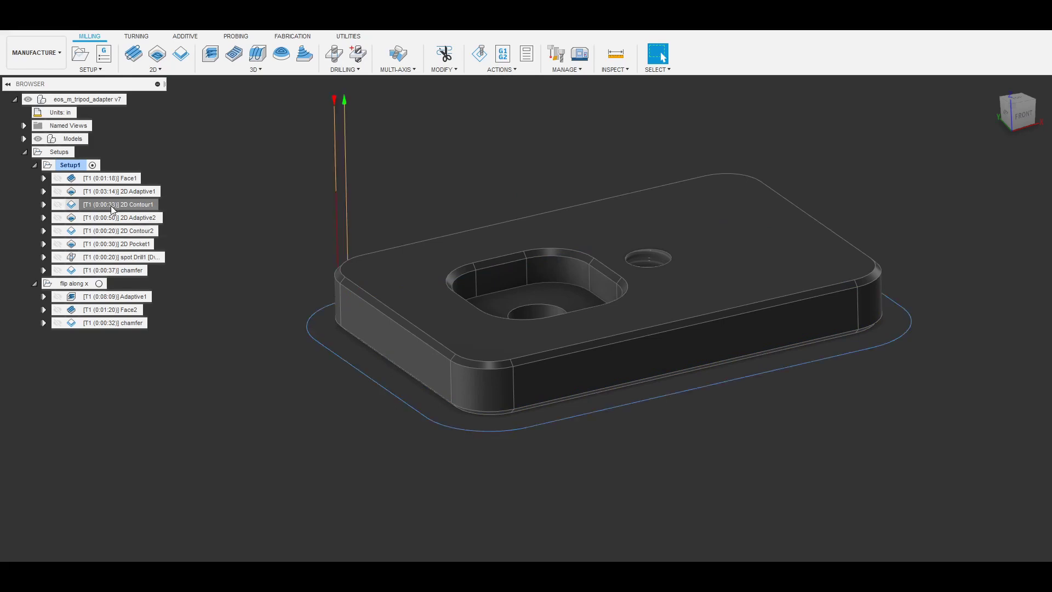
{"action": "left_click", "coordinate": [107, 218]}
{"action": "key", "text": "shift+F6"}
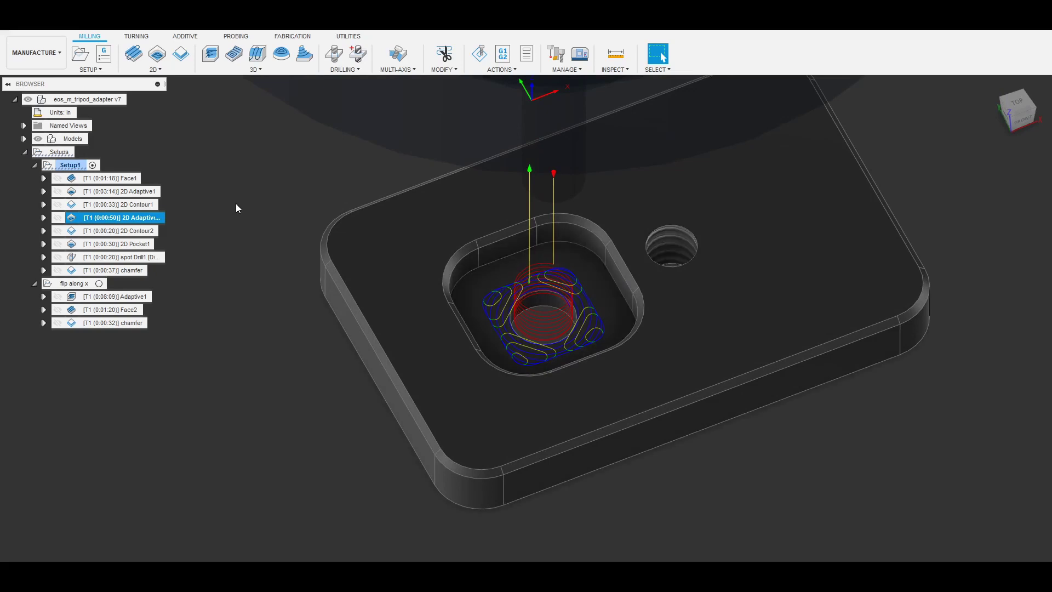
- Review 2D Adaptive2's Heights and Passes settings, then cancel without changes
{"action": "right_click", "coordinate": [125, 222]}
{"action": "left_click", "coordinate": [145, 33]}
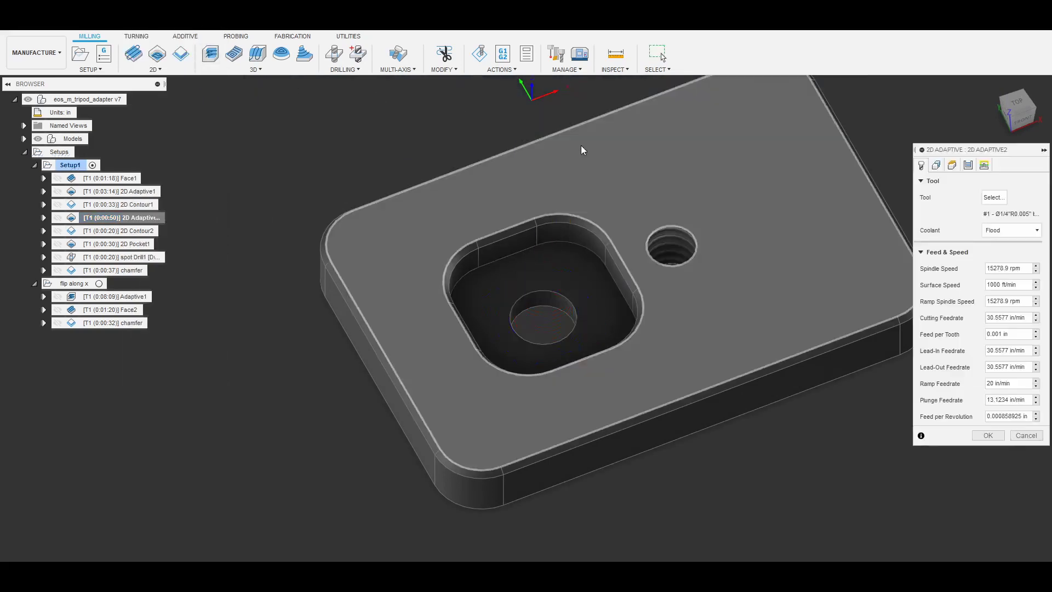
{"action": "left_click", "coordinate": [952, 166]}
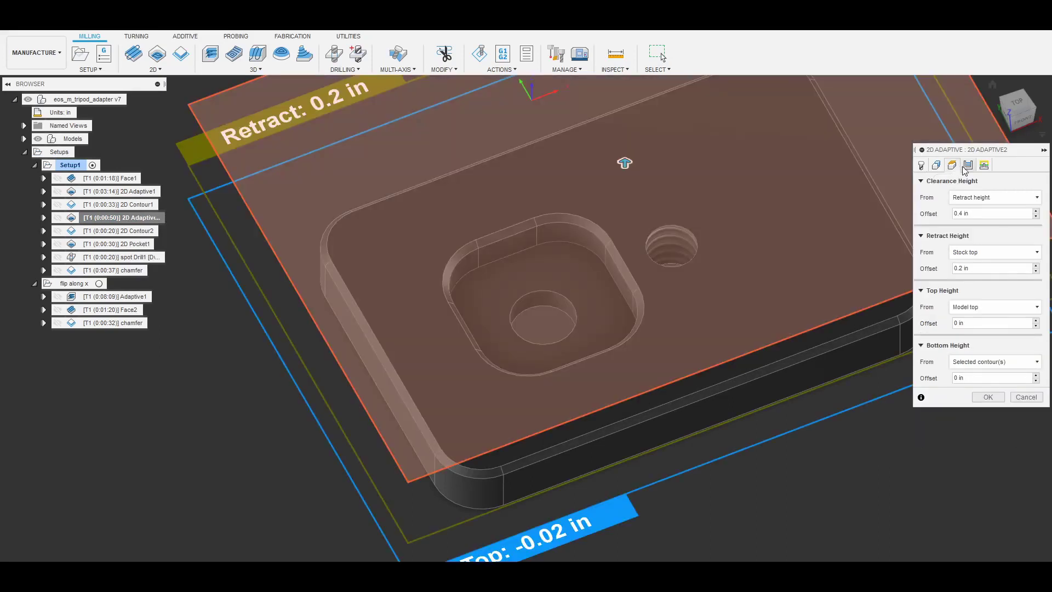
{"action": "left_click", "coordinate": [967, 166]}
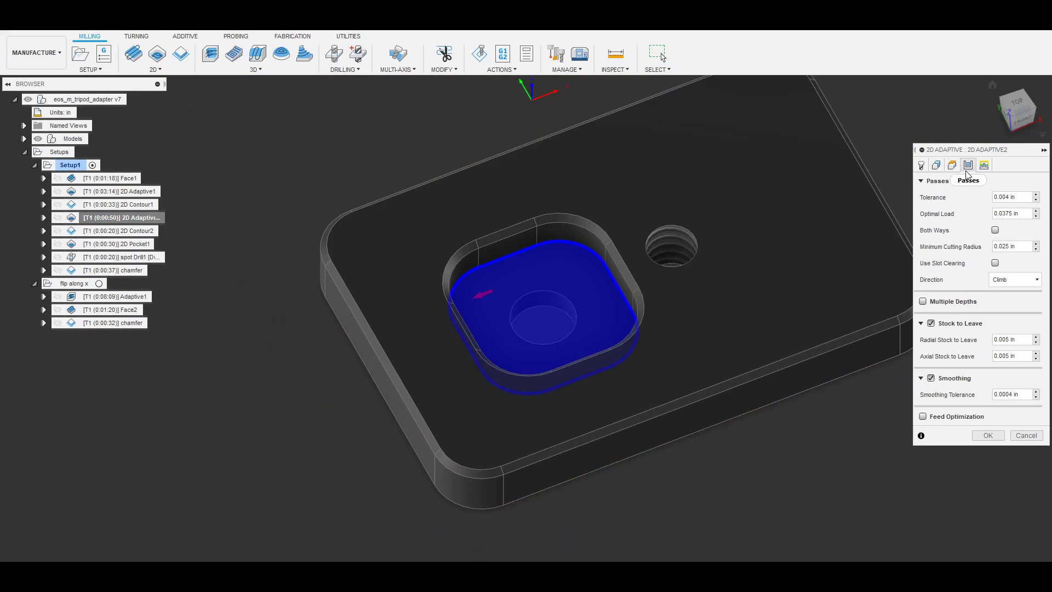
{"action": "left_click", "coordinate": [1026, 436]}
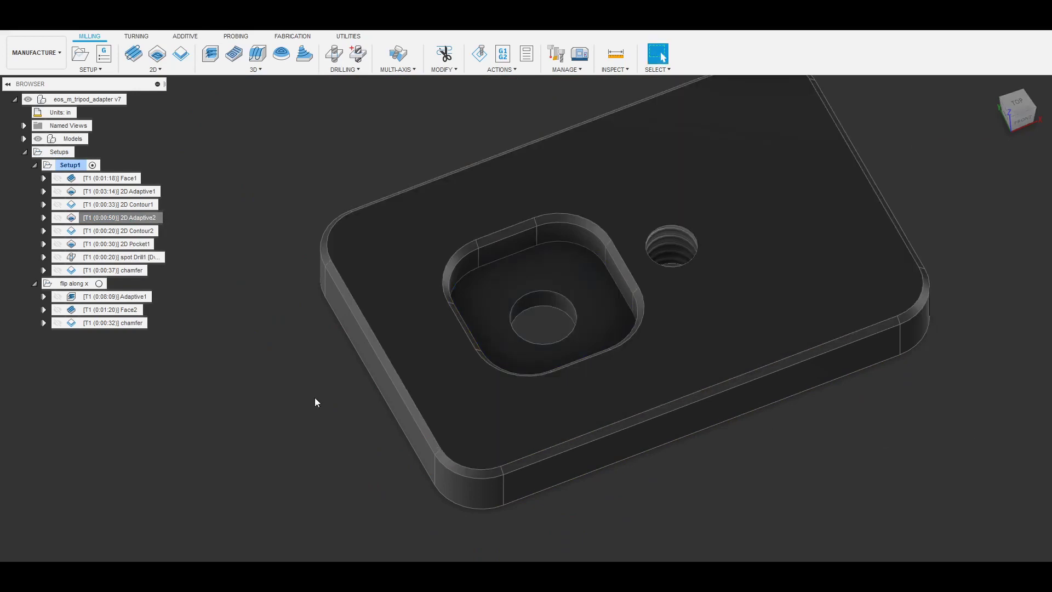
- Show the 2D Contour2 toolpath, review its pass settings, and close it
{"action": "left_click", "coordinate": [126, 232]}
{"action": "right_click", "coordinate": [126, 232]}
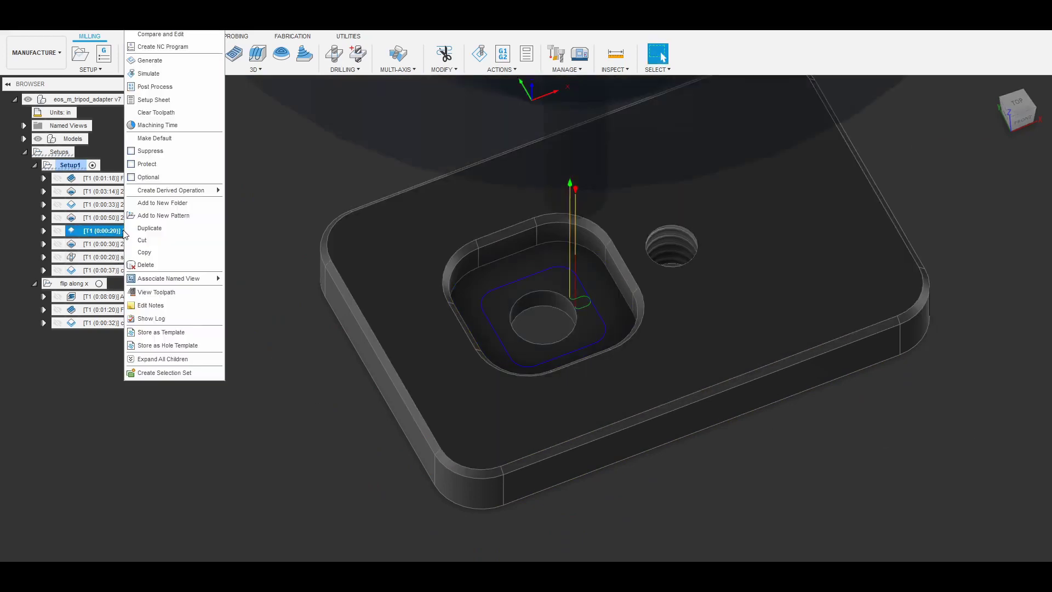
{"action": "left_click", "coordinate": [163, 38]}
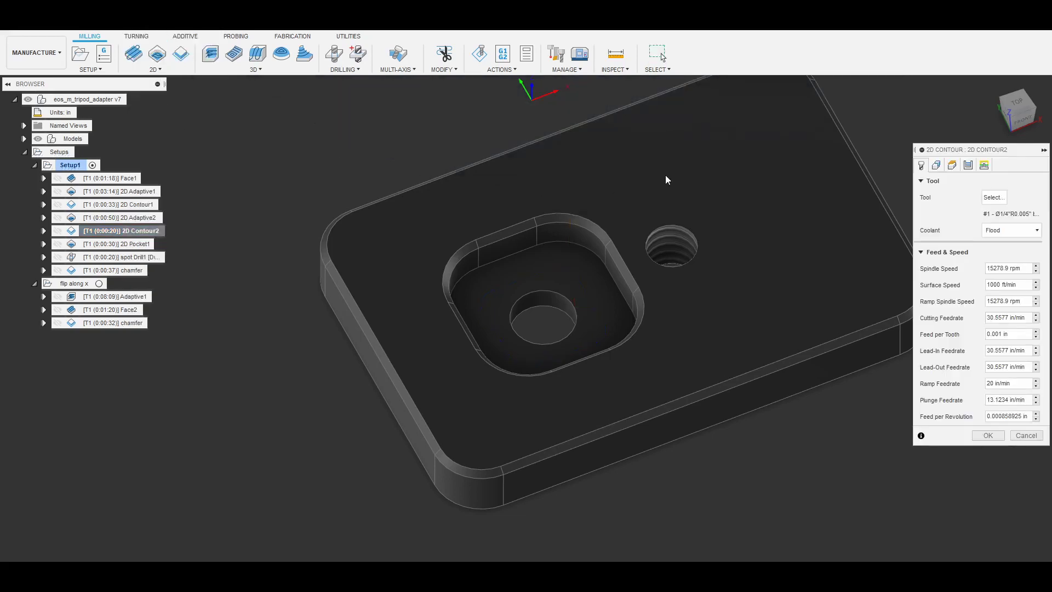
{"action": "left_click", "coordinate": [970, 167]}
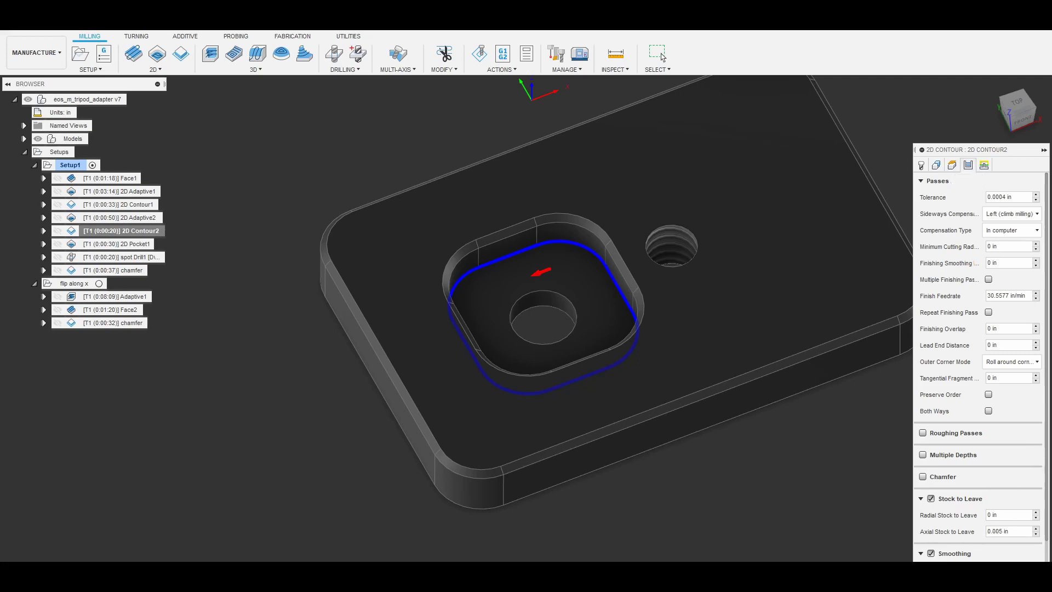
{"action": "left_click", "coordinate": [1025, 570]}
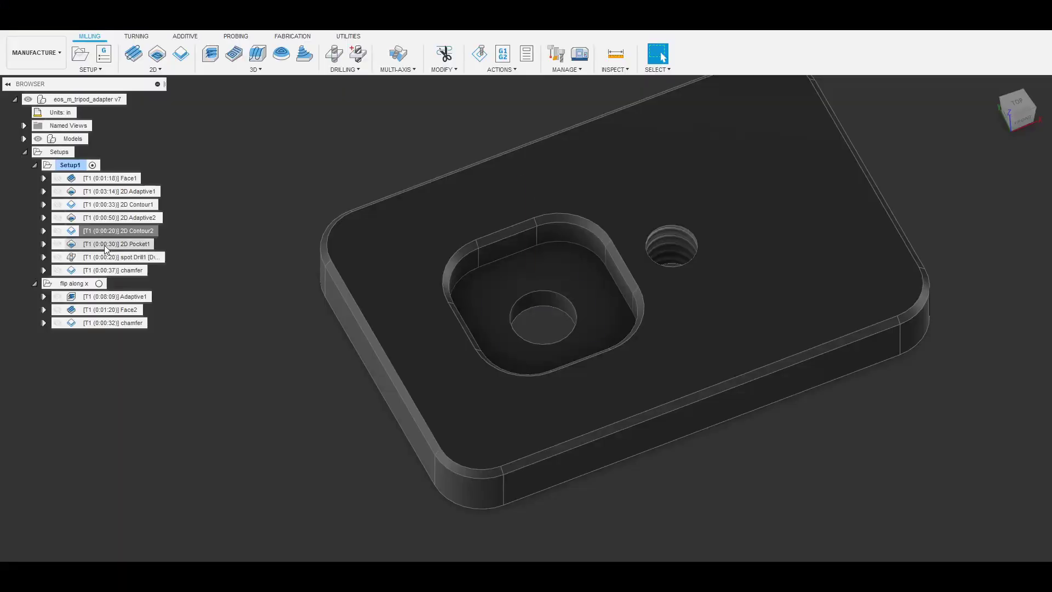
- Show the 2D Pocket1 toolpath and review its Linking and Passes settings
{"action": "left_click", "coordinate": [109, 245]}
{"action": "right_click", "coordinate": [109, 247]}
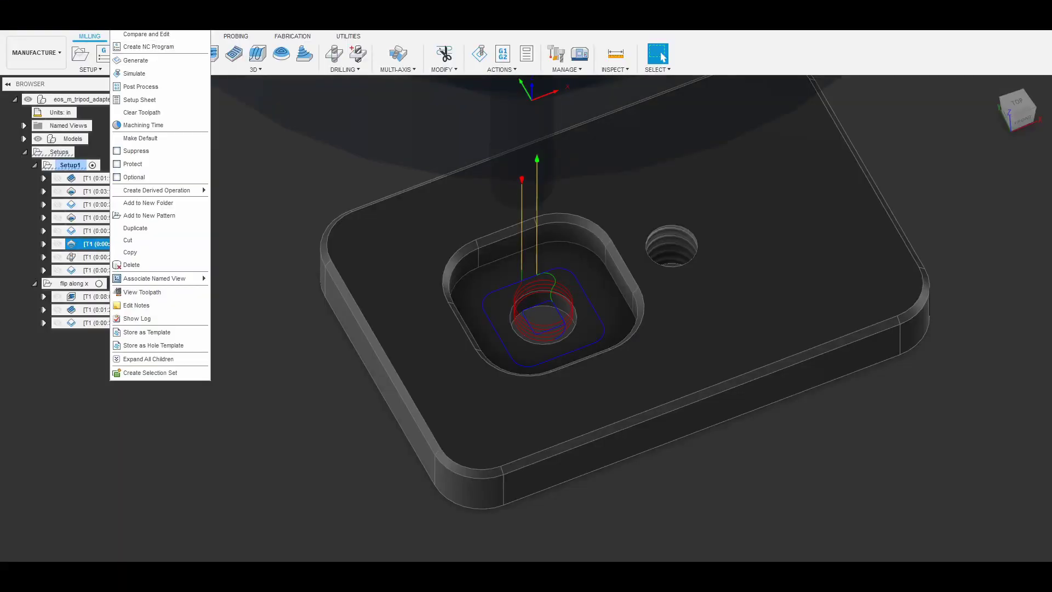
{"action": "left_click", "coordinate": [131, 36]}
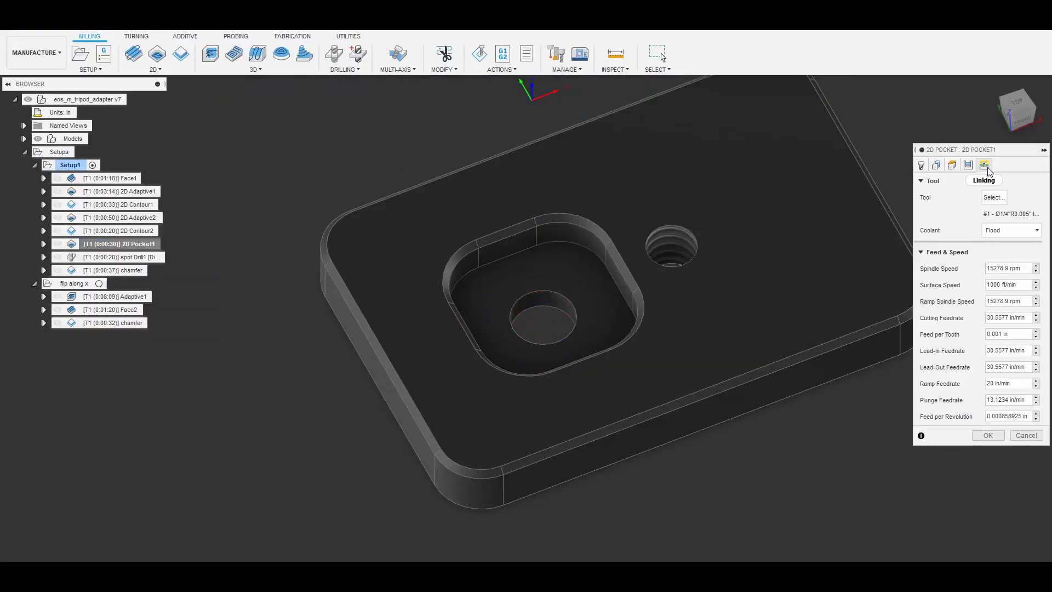
{"action": "left_click", "coordinate": [986, 166]}
{"action": "left_click", "coordinate": [969, 166]}
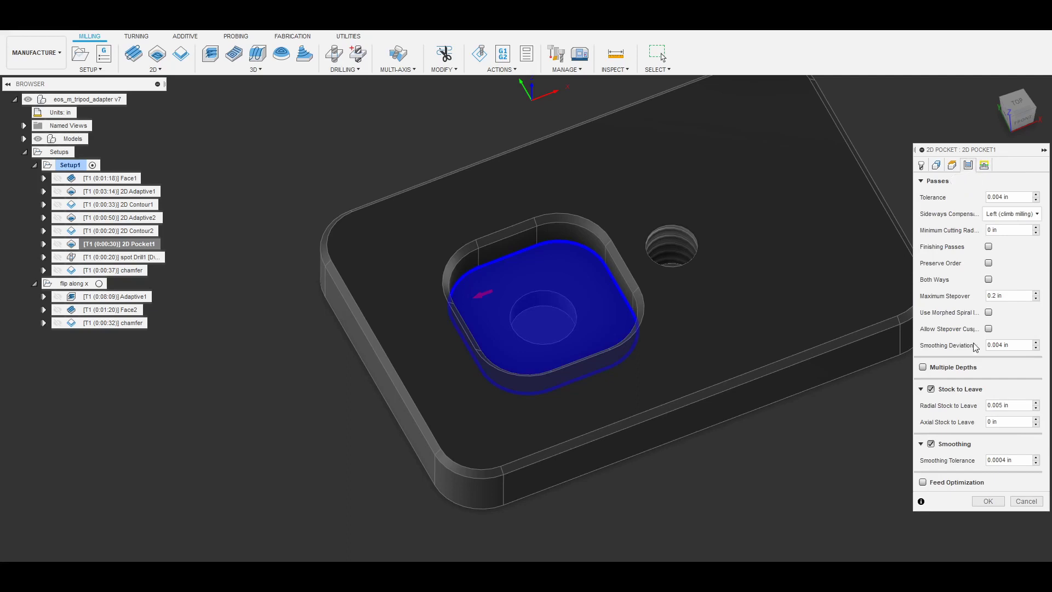
- Close the pocket settings unchanged and preview the spot Drill1 and chamfer toolpaths
{"action": "left_click", "coordinate": [1026, 501]}
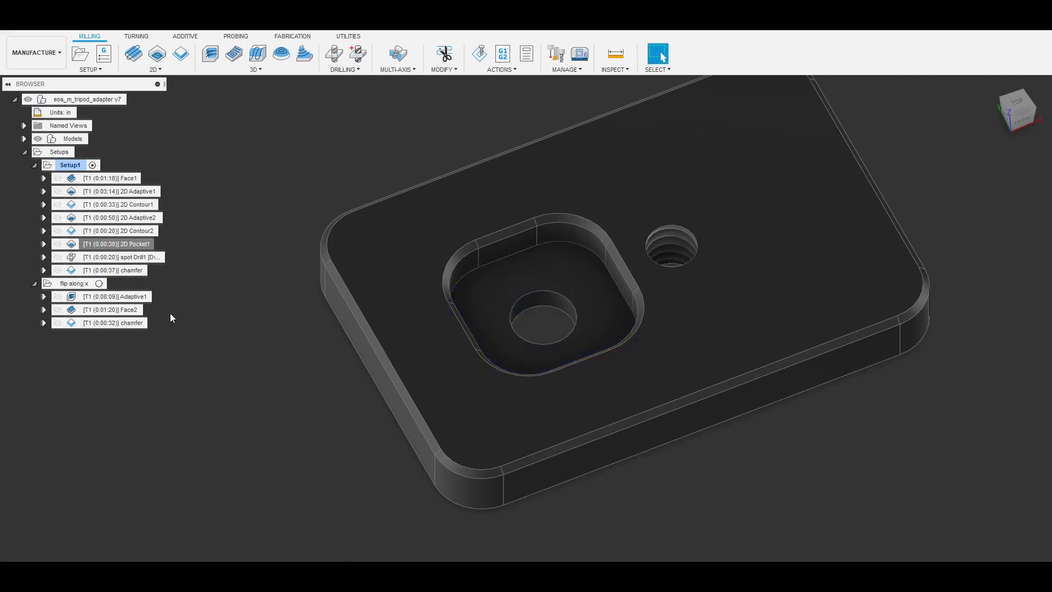
{"action": "left_click", "coordinate": [139, 266]}
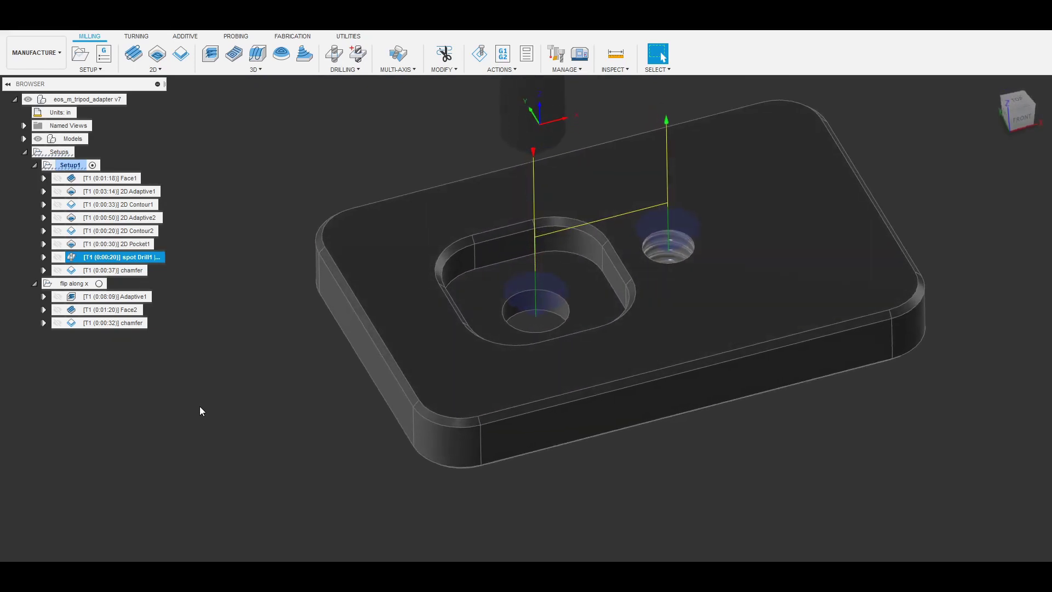
{"action": "left_click", "coordinate": [131, 271]}
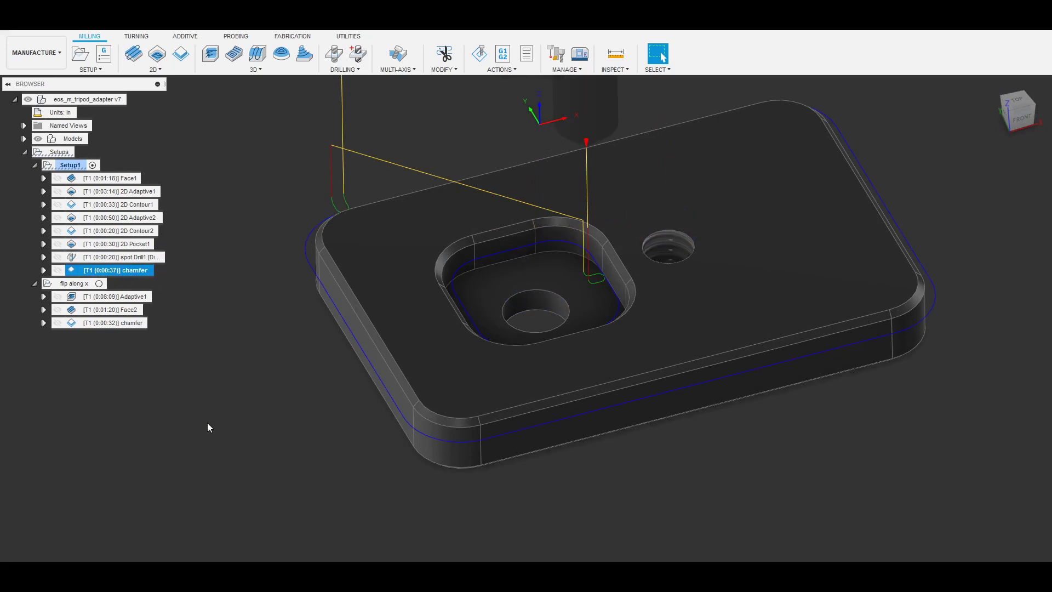
- Step through the chamfer's Heights, Geometry and Passes settings, then close unchanged
{"action": "right_click", "coordinate": [114, 271]}
{"action": "left_click", "coordinate": [137, 21]}
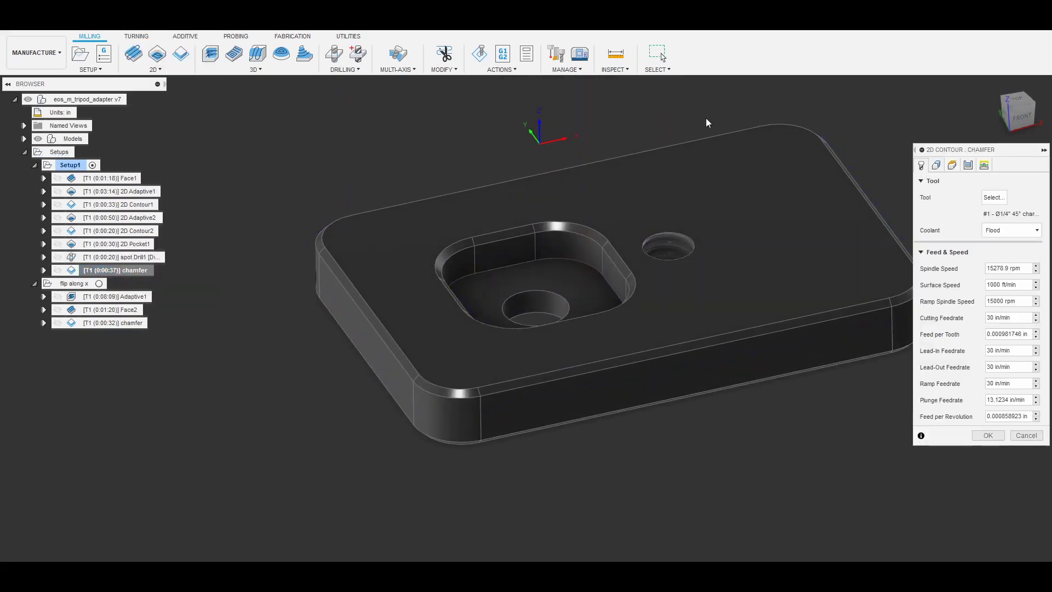
{"action": "left_click", "coordinate": [952, 165]}
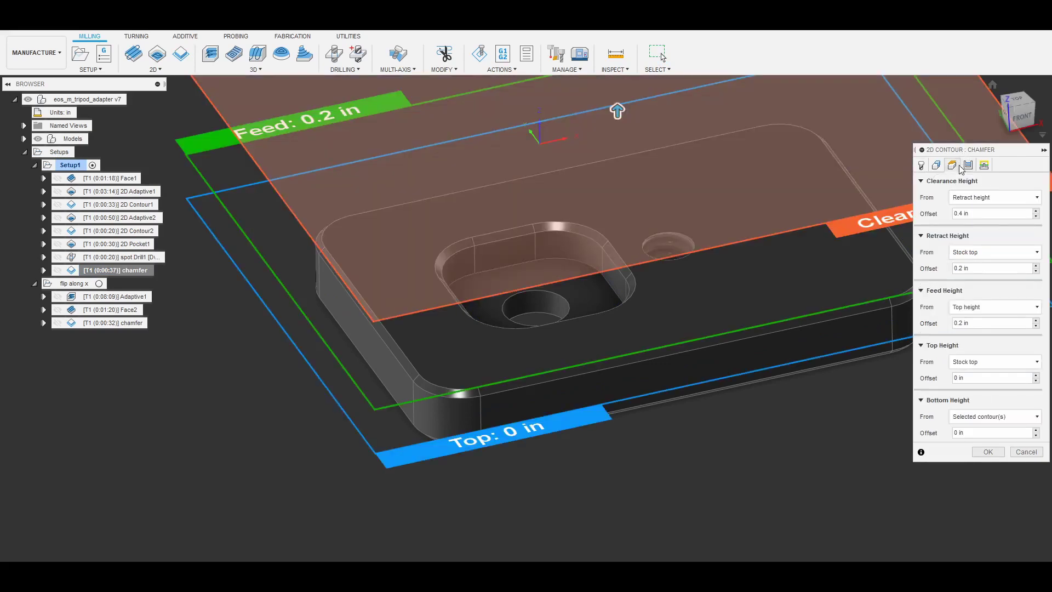
{"action": "left_click", "coordinate": [943, 166]}
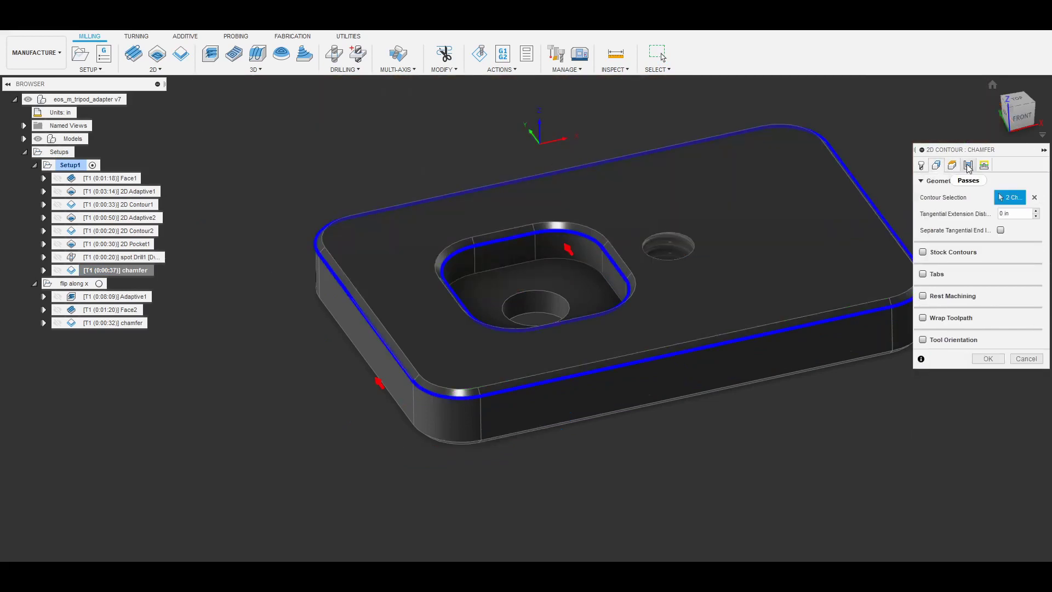
{"action": "left_click", "coordinate": [968, 166]}
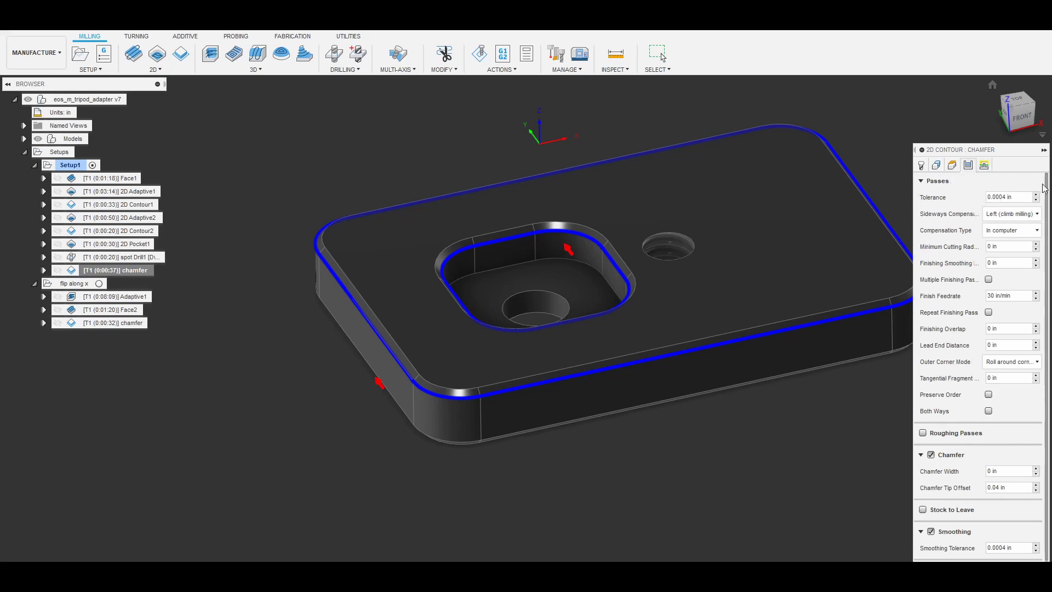
{"action": "scroll", "coordinate": [1038, 224], "scroll_direction": "down", "scroll_amount": 1}
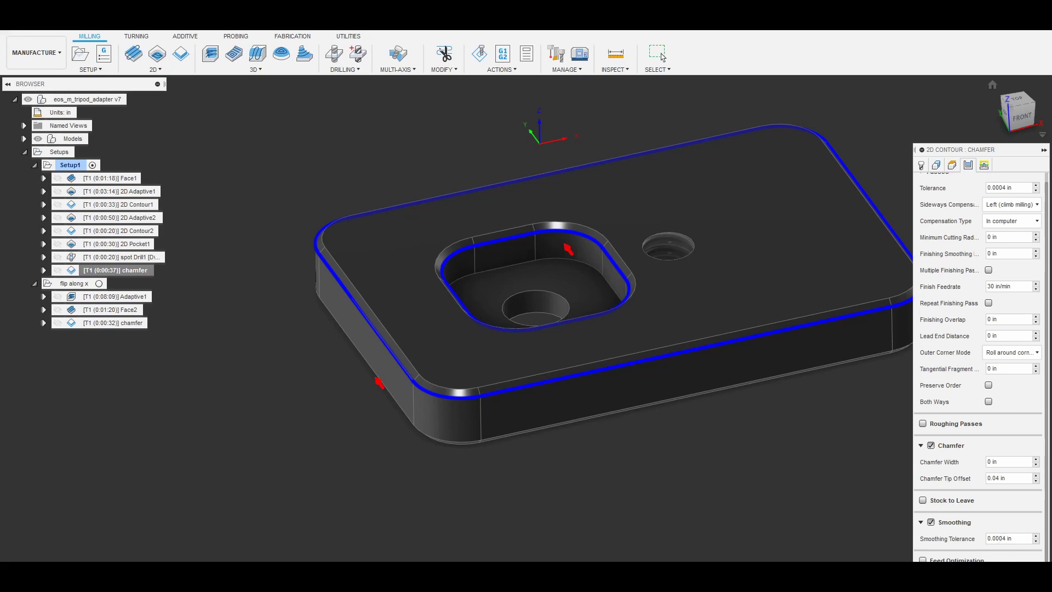
{"action": "left_click", "coordinate": [660, 54]}
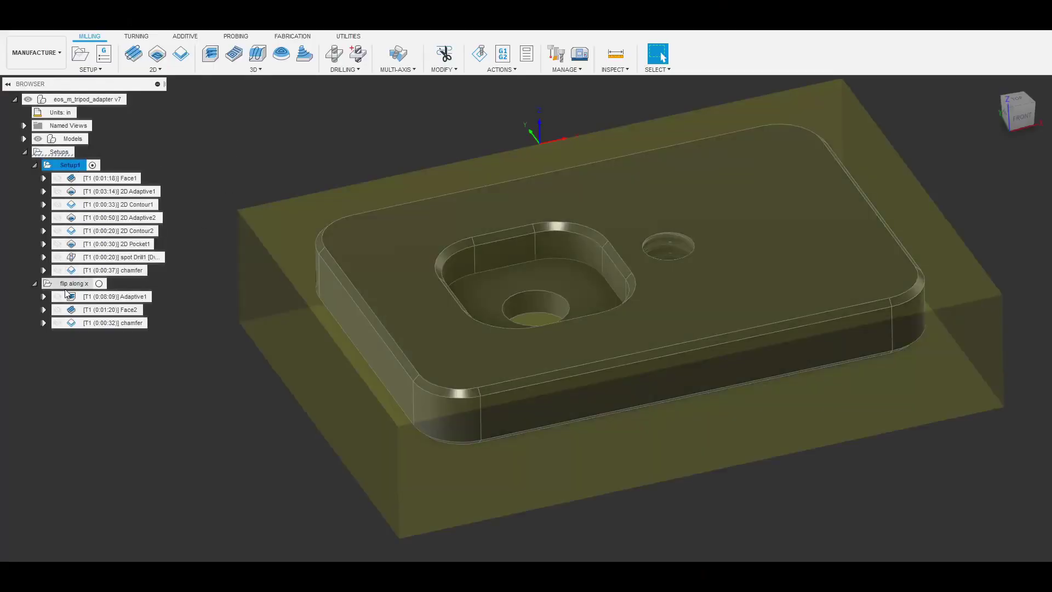
- Select the 'flip along x' setup in the browser
{"action": "left_click", "coordinate": [65, 285]}
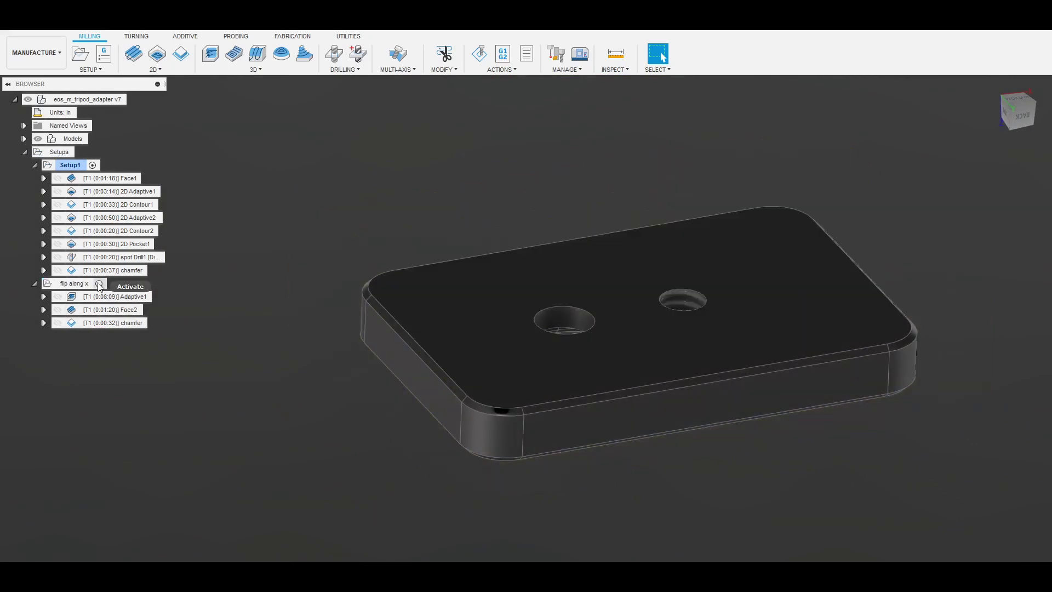
- Activate 'flip along x' and review Adaptive1's Heights and Passes settings without changes
{"action": "left_click", "coordinate": [104, 298]}
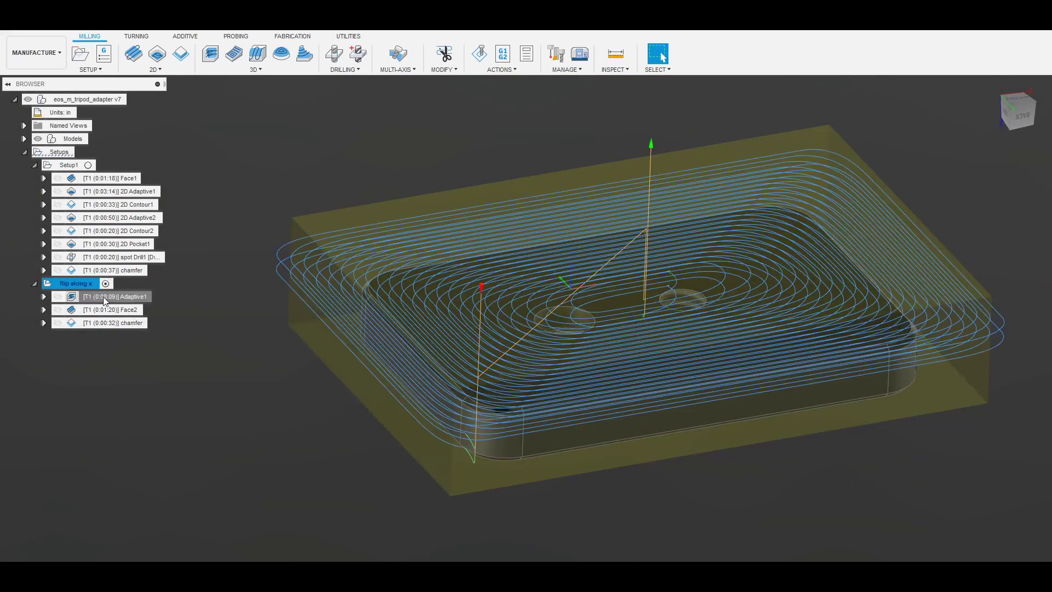
{"action": "left_click", "coordinate": [104, 298]}
{"action": "right_click", "coordinate": [106, 299]}
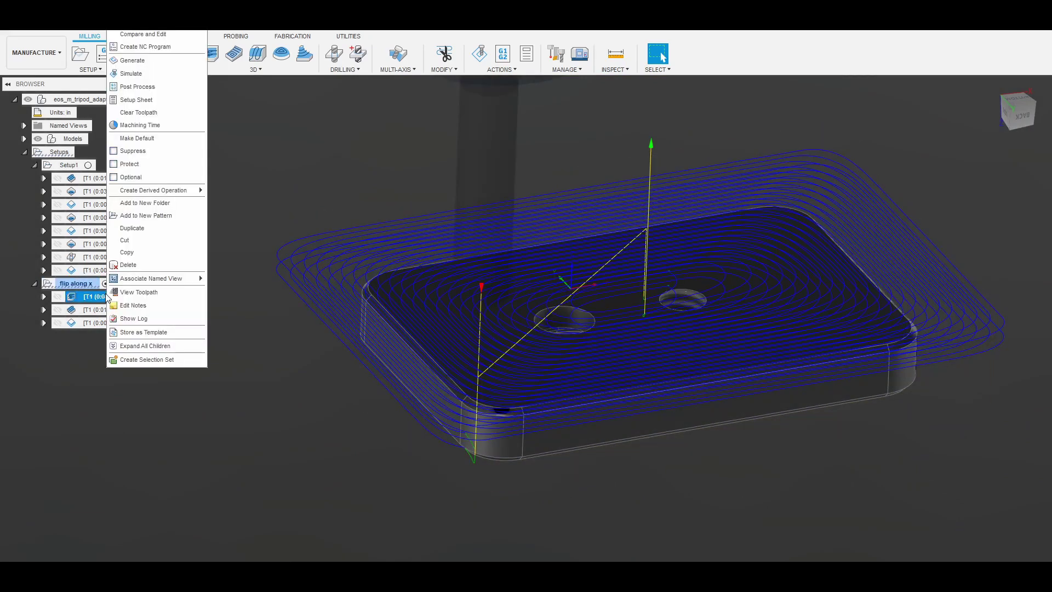
{"action": "left_click", "coordinate": [139, 34]}
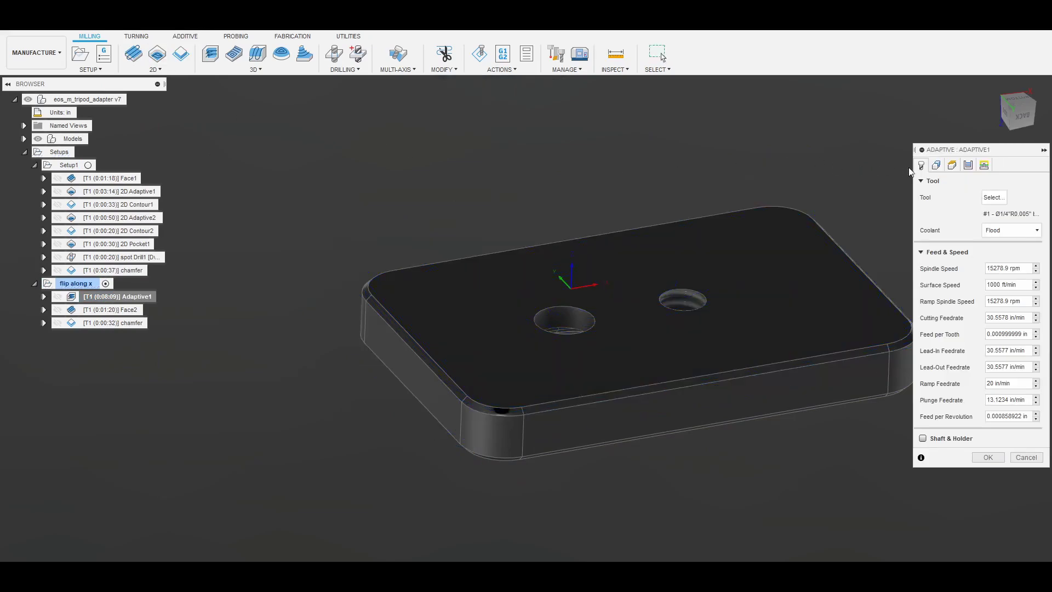
{"action": "left_click", "coordinate": [952, 168]}
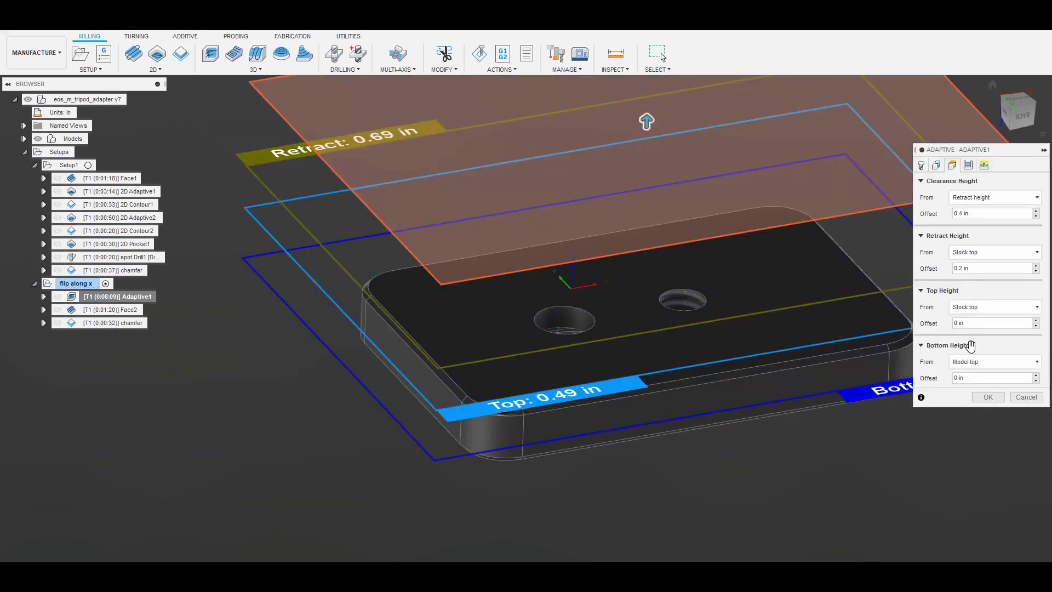
{"action": "left_click", "coordinate": [969, 165]}
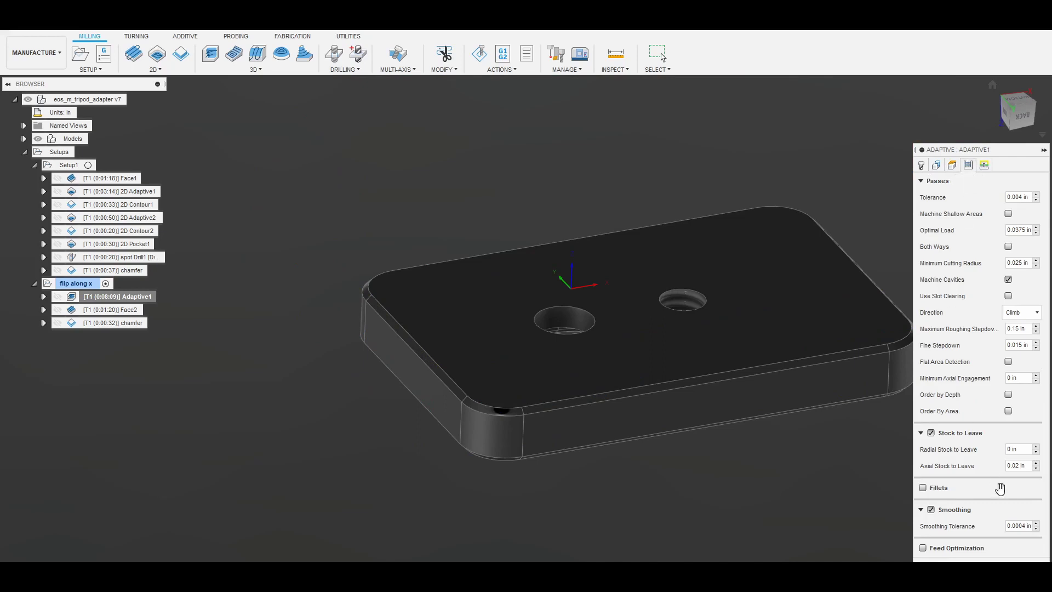
{"action": "left_click", "coordinate": [1015, 558]}
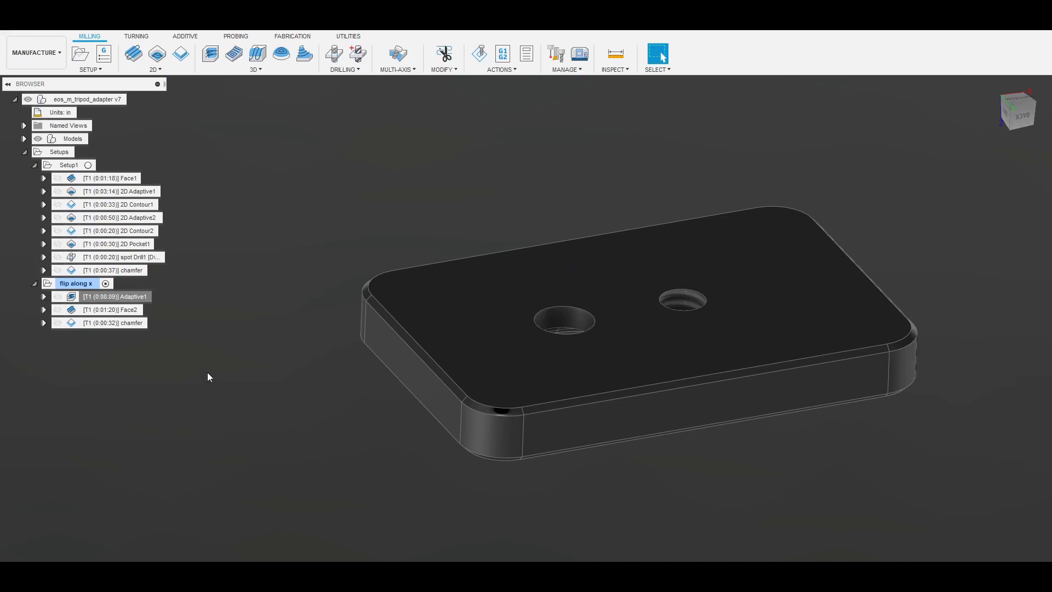
{"action": "left_click", "coordinate": [129, 299]}
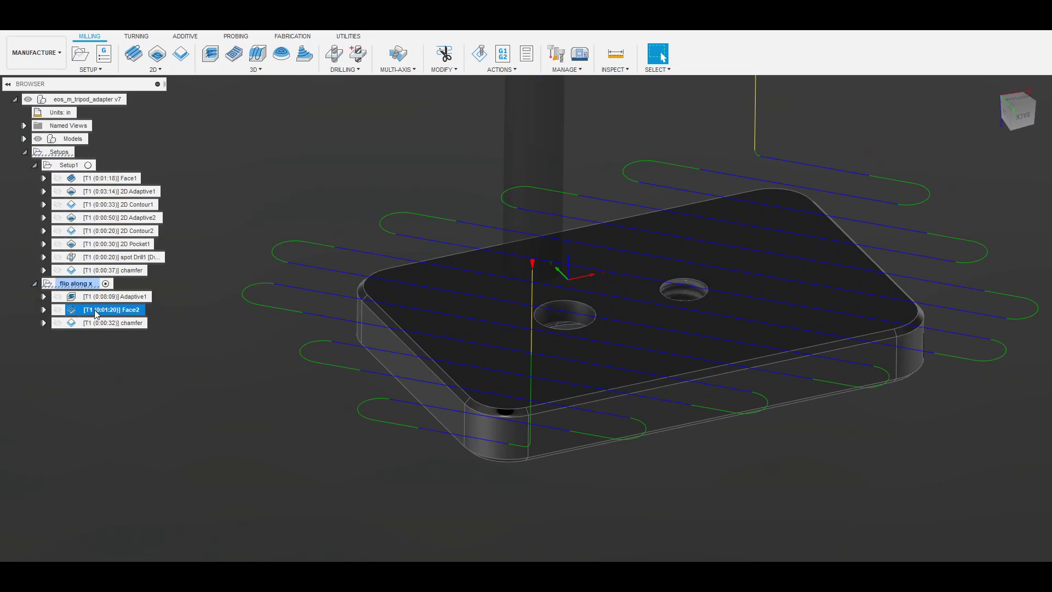
- Edit the Face2 facing operation and view its Linking settings
{"action": "right_click", "coordinate": [96, 311]}
{"action": "left_click", "coordinate": [126, 47]}
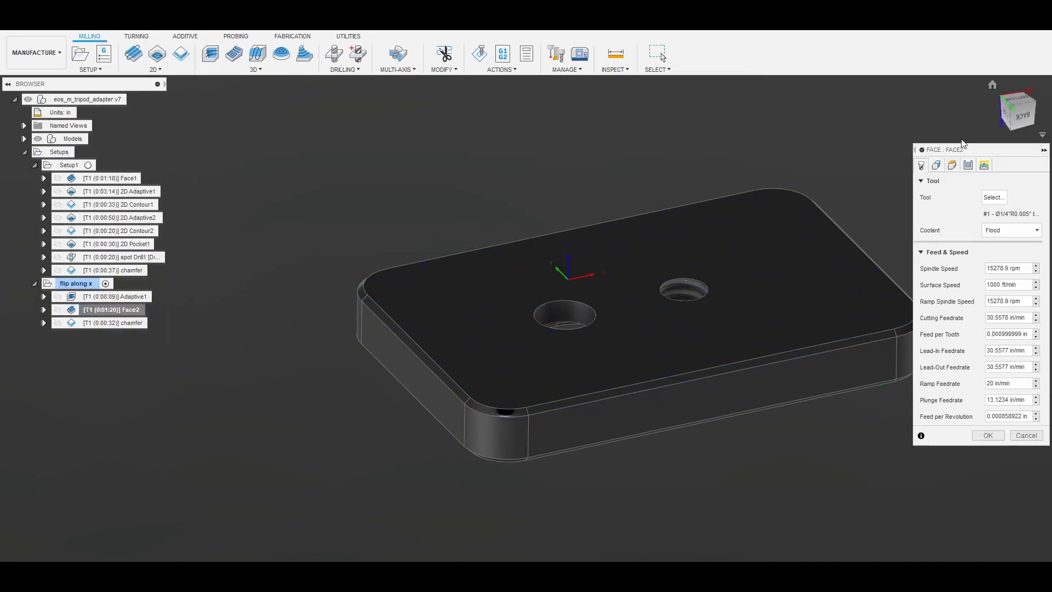
{"action": "left_click", "coordinate": [984, 165]}
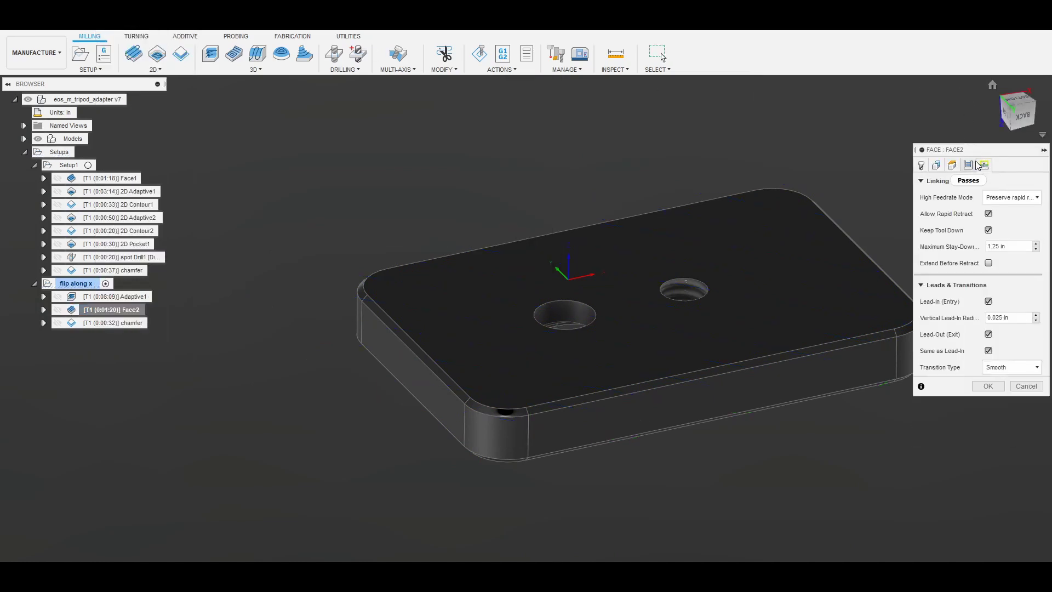